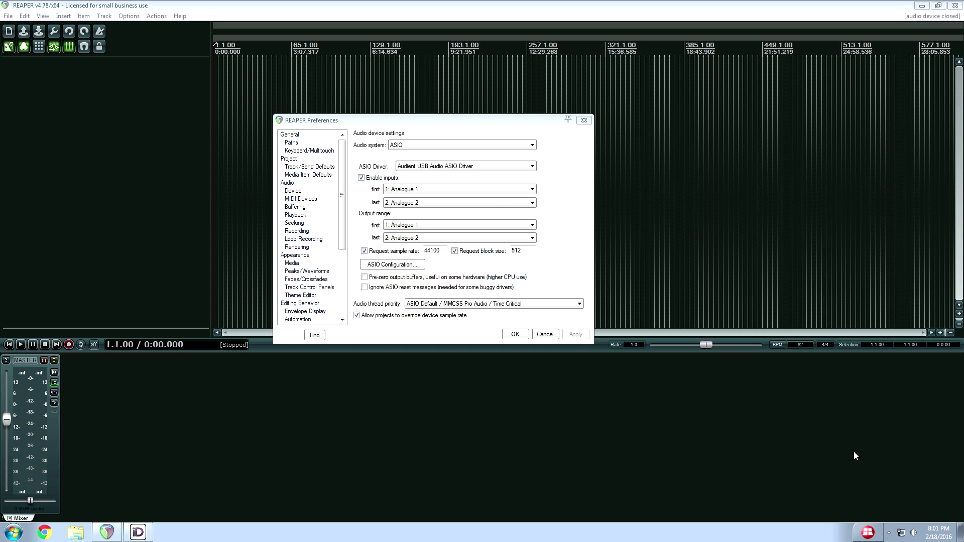
drag(405, 125, 361, 160)
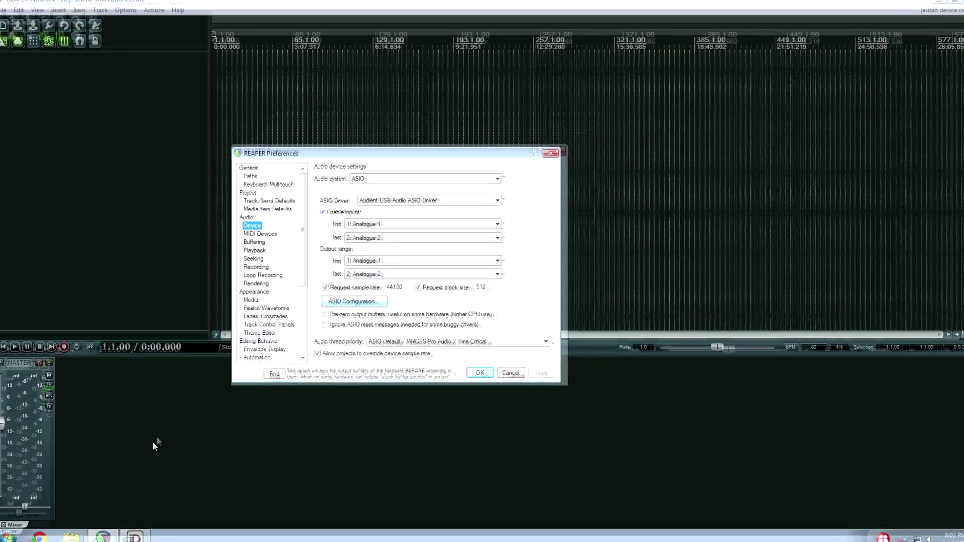
- Bring the Audient iD mixer to the front, reposition its window, and open its Setup menu
click(132, 540)
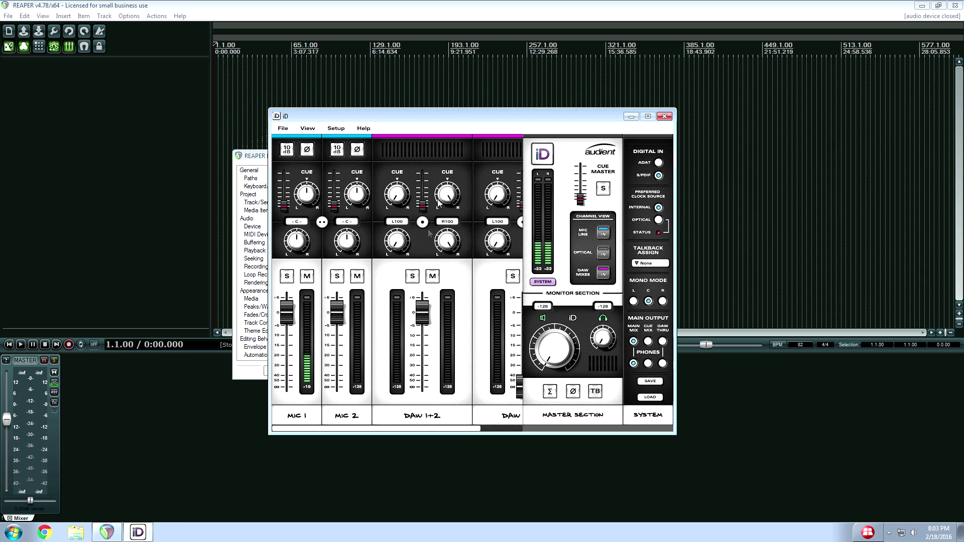
drag(398, 114, 307, 132)
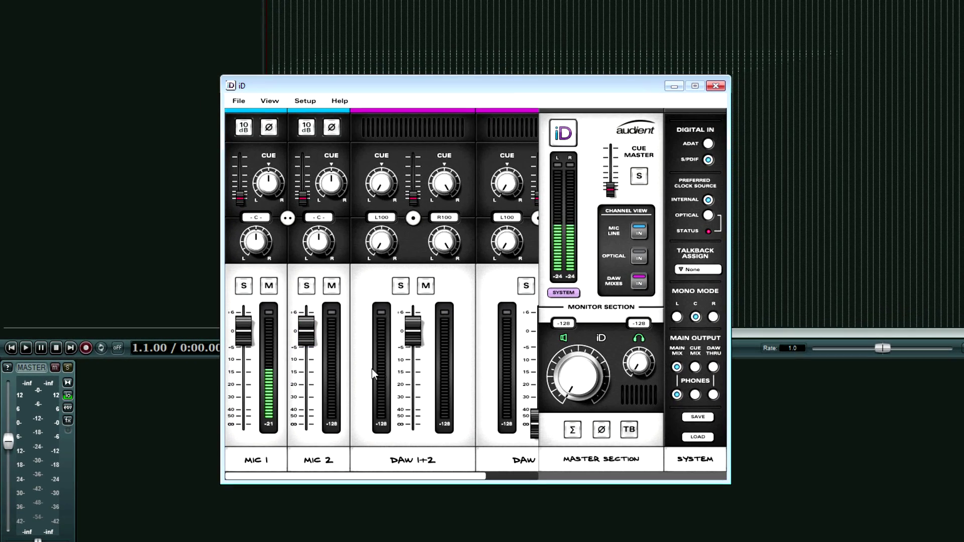
mouse_move(408, 383)
mouse_move(304, 359)
click(303, 104)
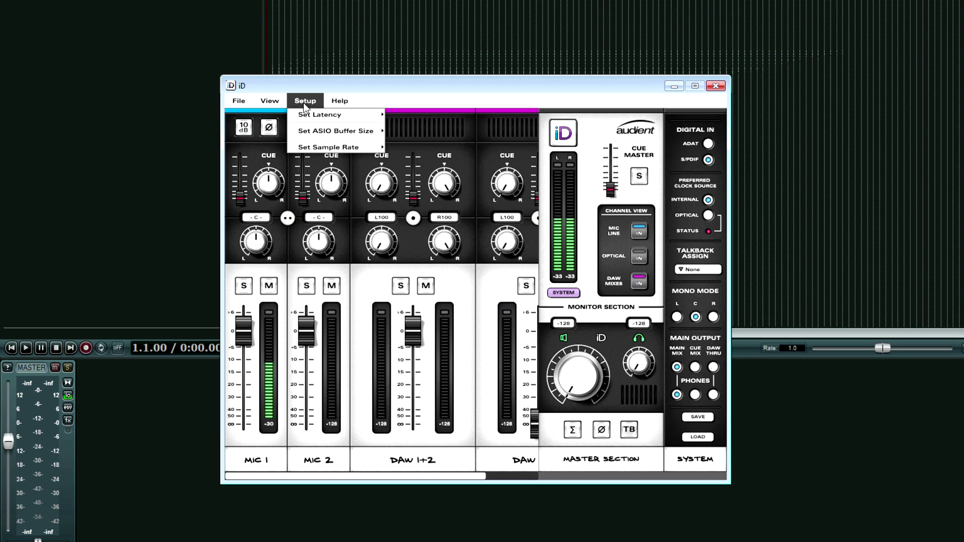
mouse_move(317, 137)
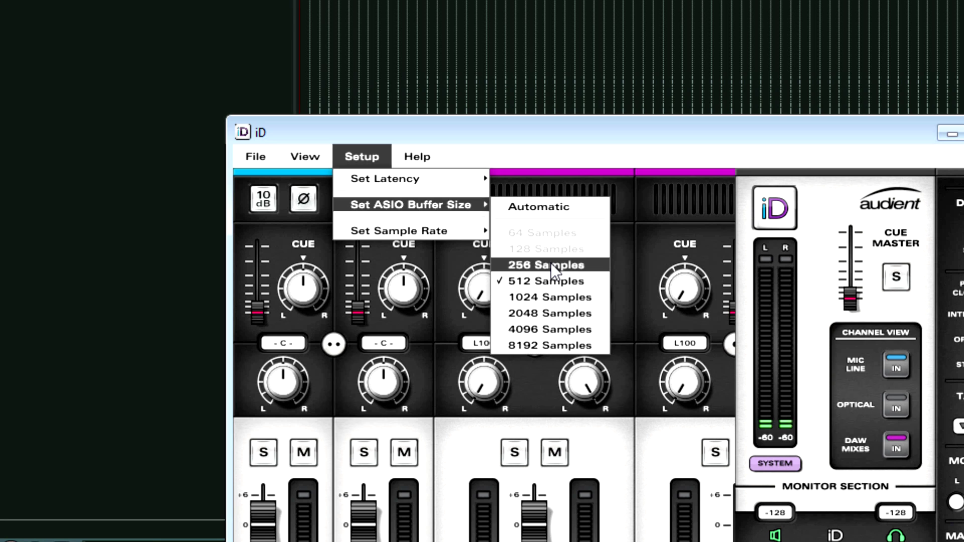
mouse_move(439, 179)
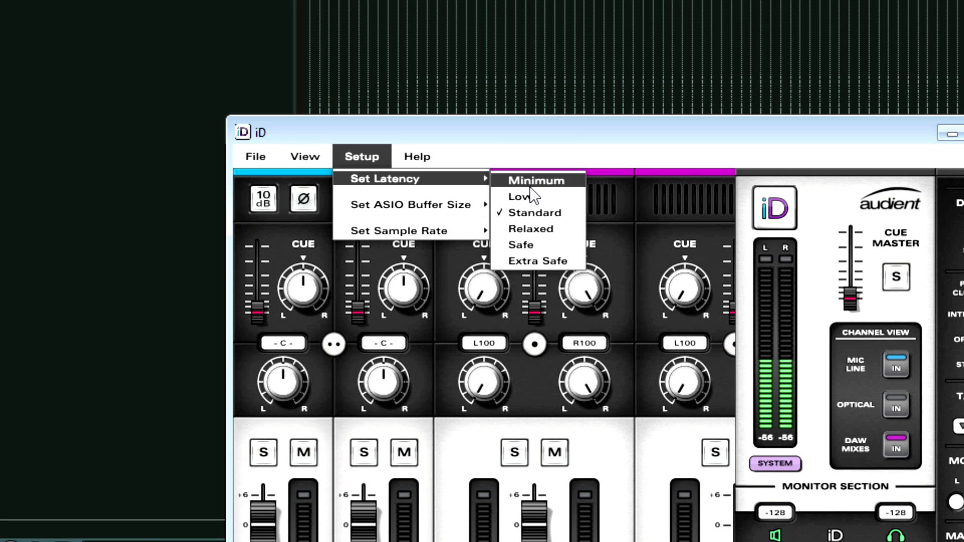
mouse_move(451, 211)
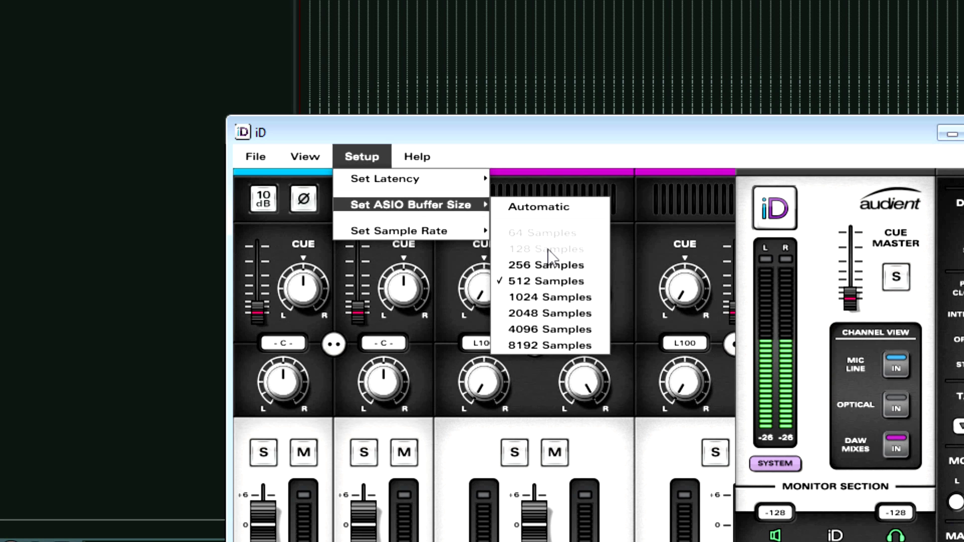
mouse_move(451, 230)
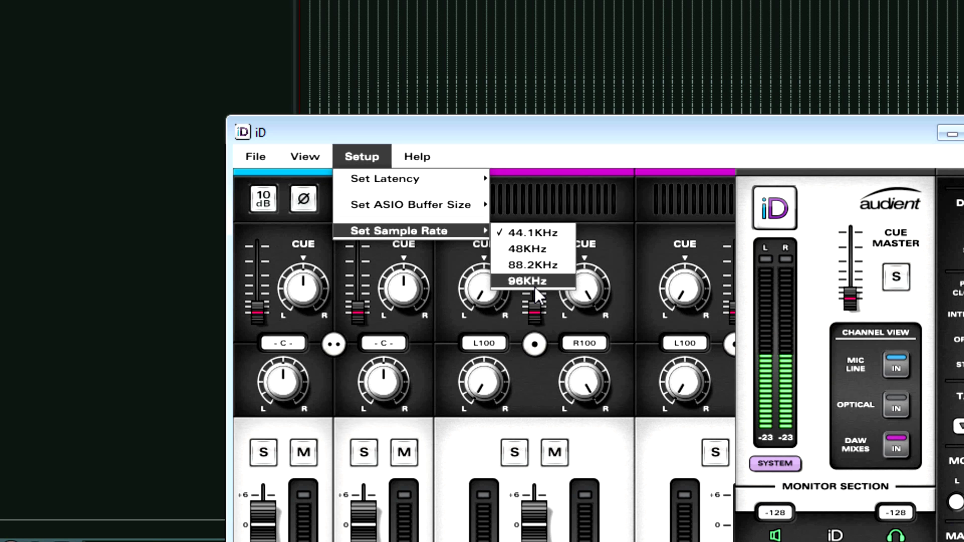
mouse_move(442, 211)
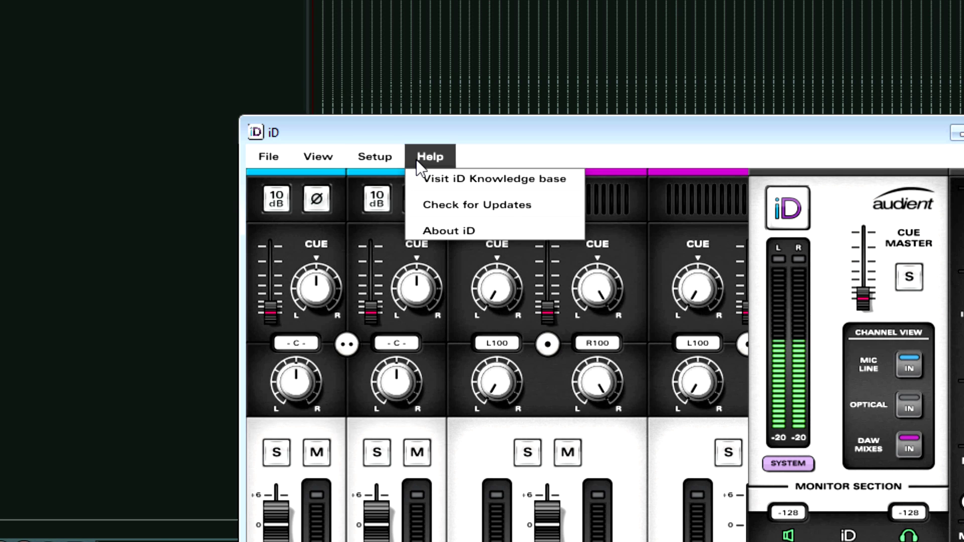
- Close the Help menu and drag the iD mixer down-right to reveal REAPER Preferences, then reopen Setup
click(375, 154)
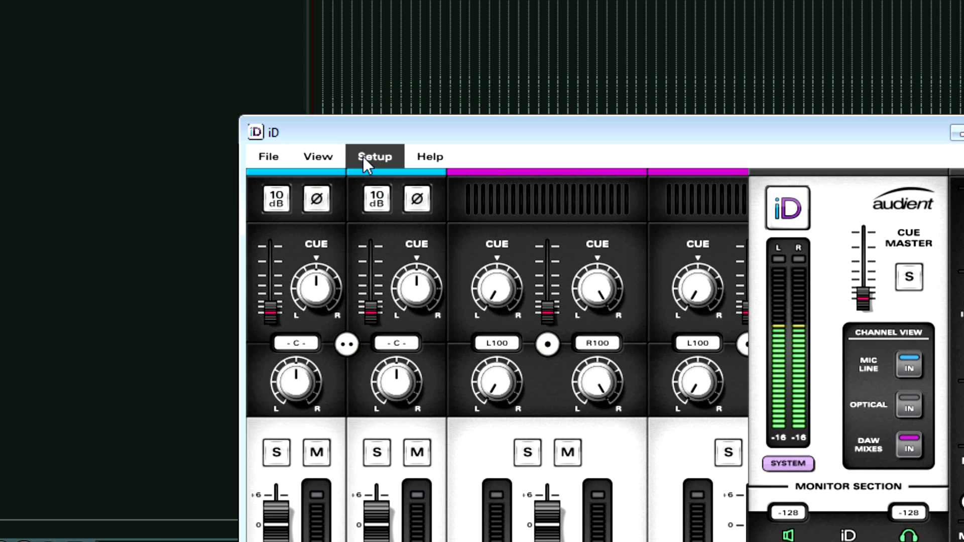
drag(406, 126, 600, 205)
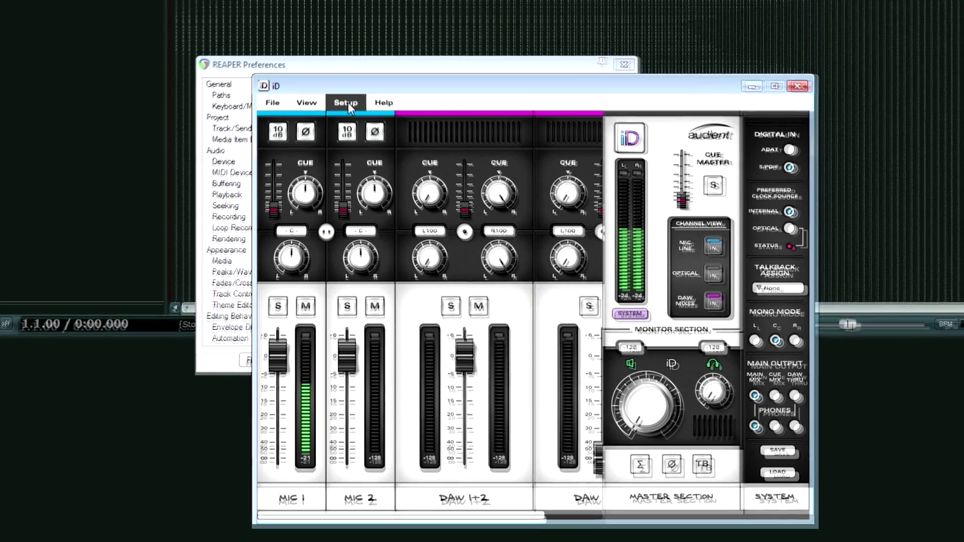
click(344, 94)
mouse_move(396, 153)
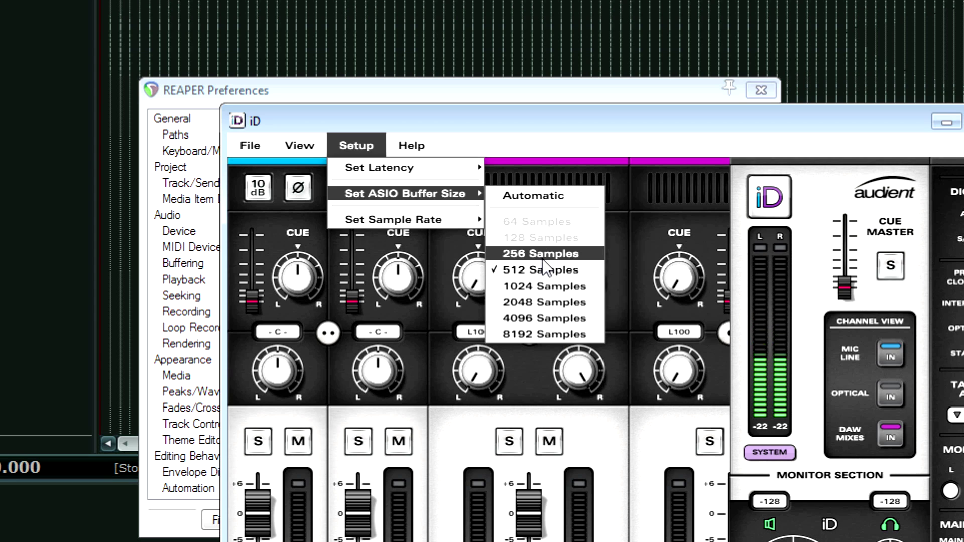
click(393, 149)
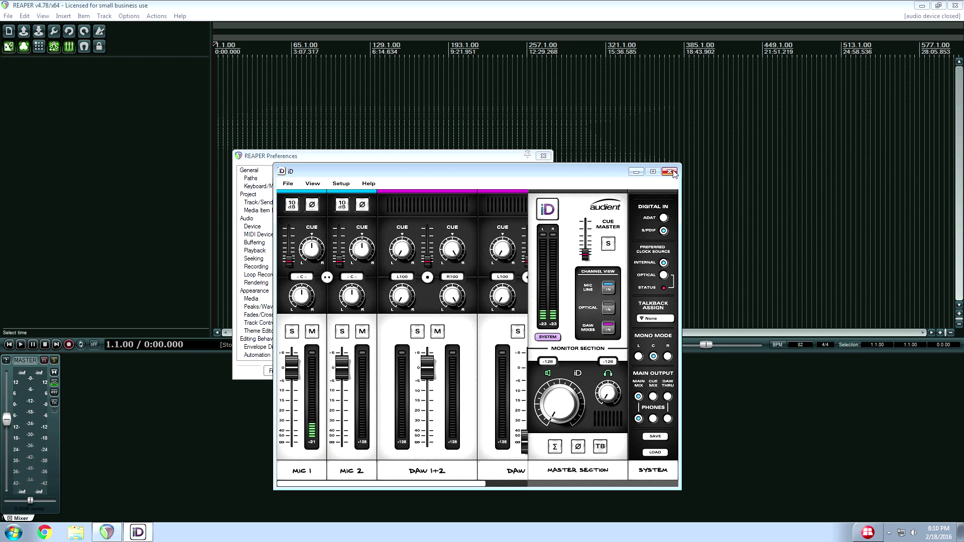
- Close the iD mixer and REAPER Preferences, then view and dismiss the Render to File dialog
click(671, 172)
click(502, 372)
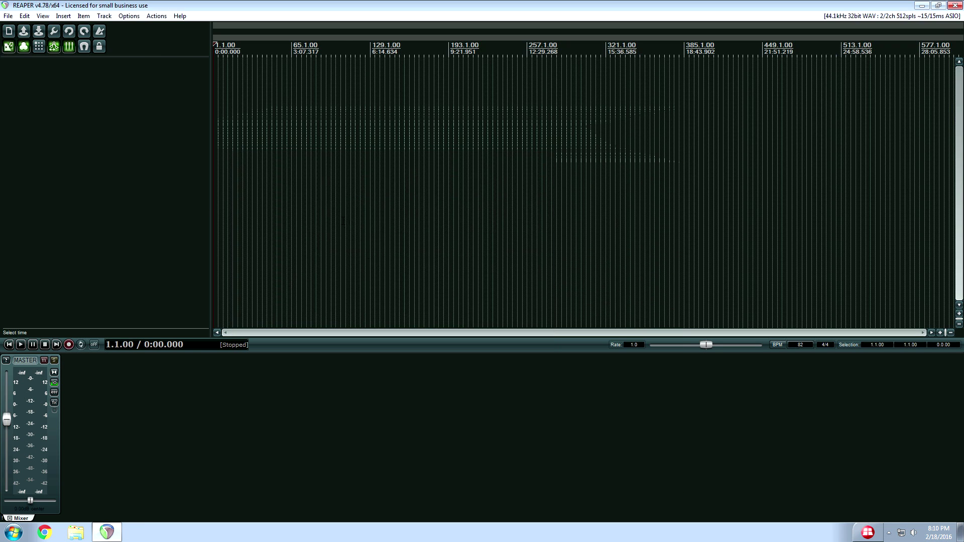
click(8, 17)
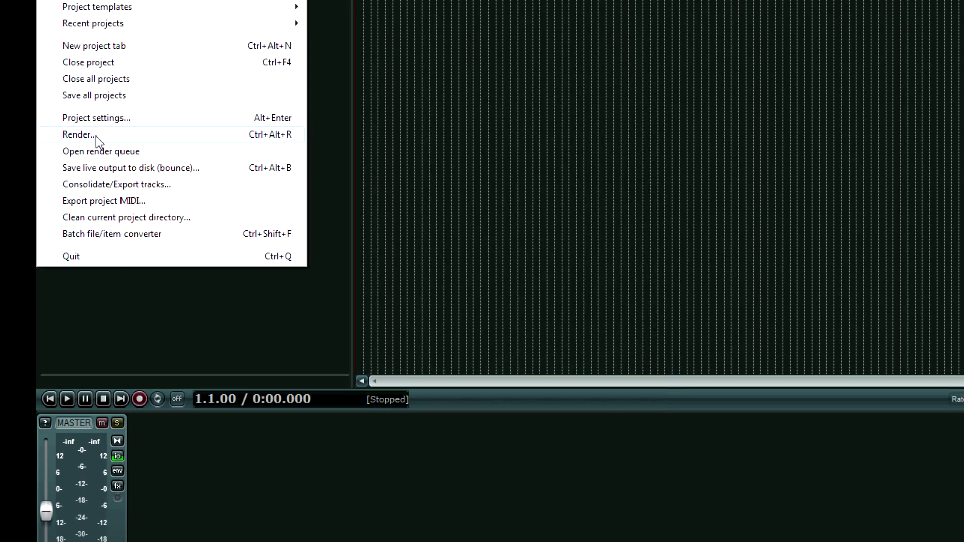
click(41, 173)
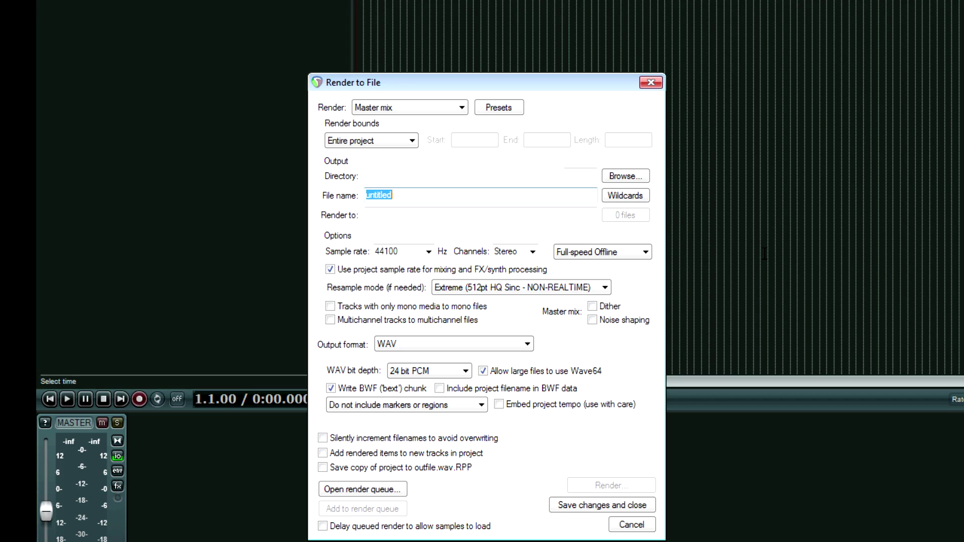
click(652, 82)
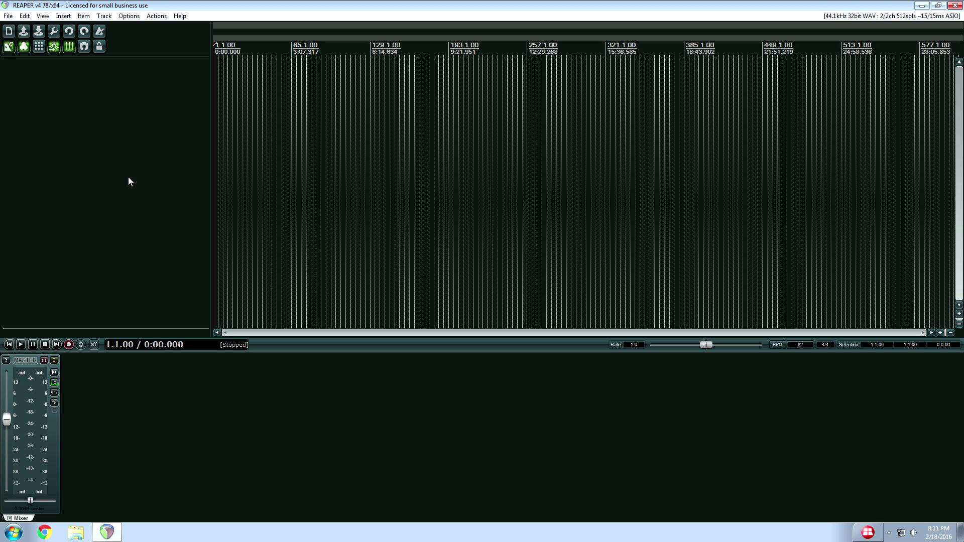
- Insert tracks 1 and 2 in the empty track panel, then return the edit cursor to project start
key(space)
key(space)
double_click(168, 152)
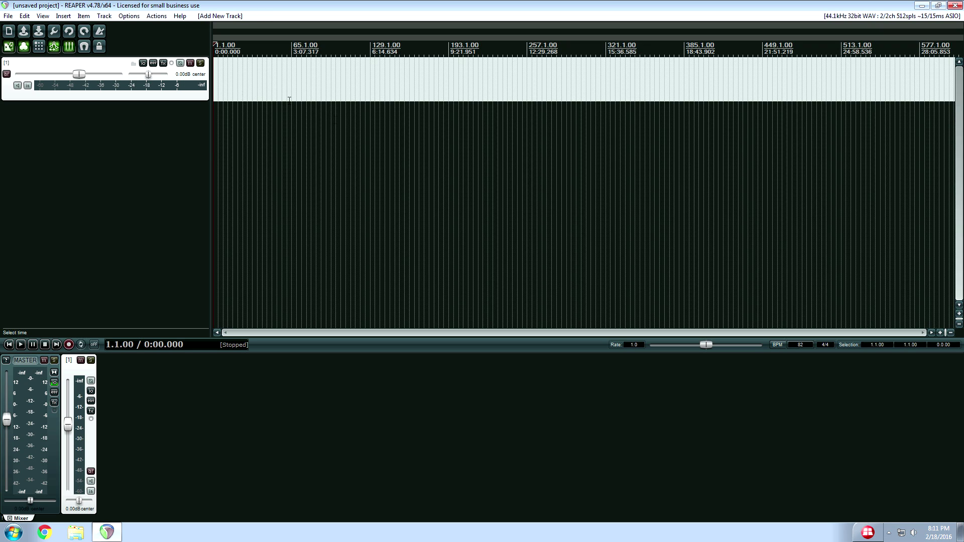
double_click(177, 147)
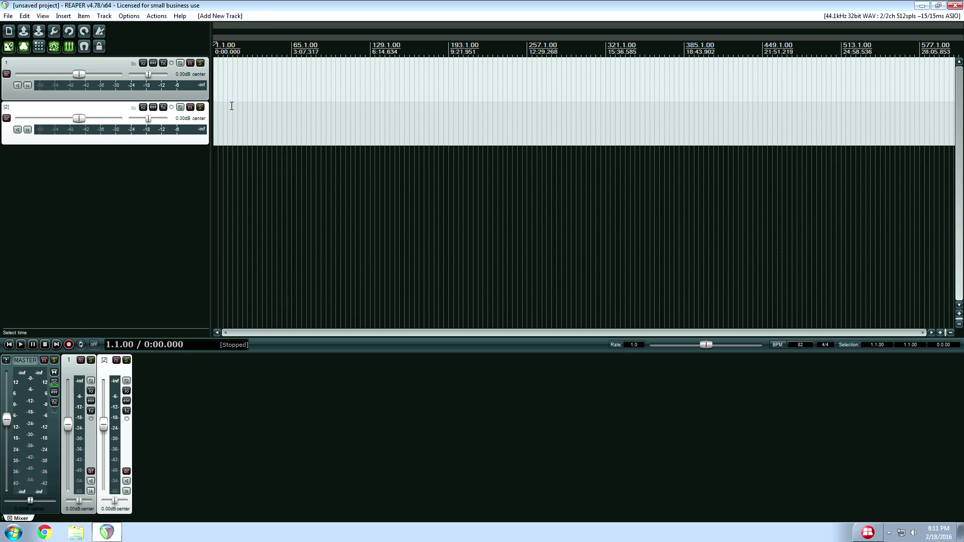
click(323, 128)
key(Home)
- Open the Audient iD mixer from the system tray and move its window up and left
click(889, 533)
click(873, 490)
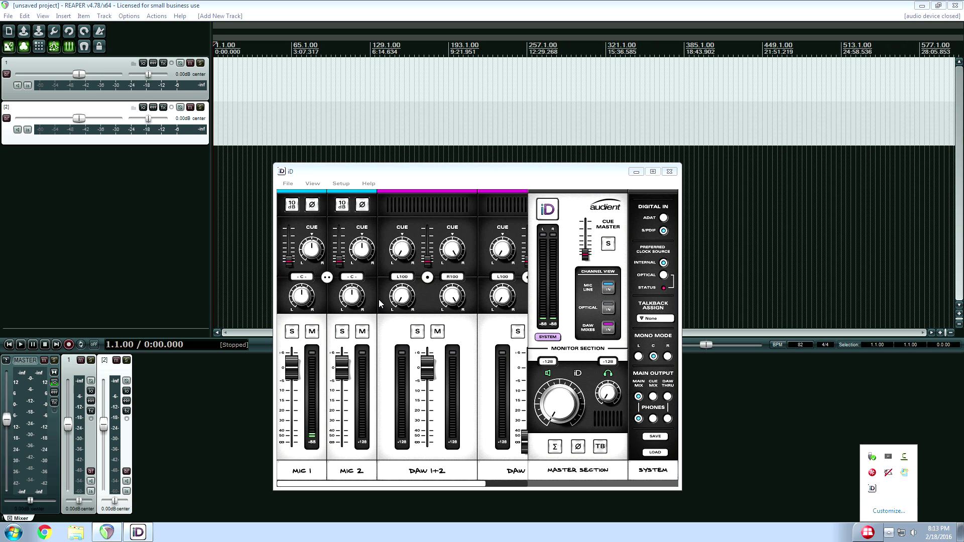
drag(391, 176, 274, 103)
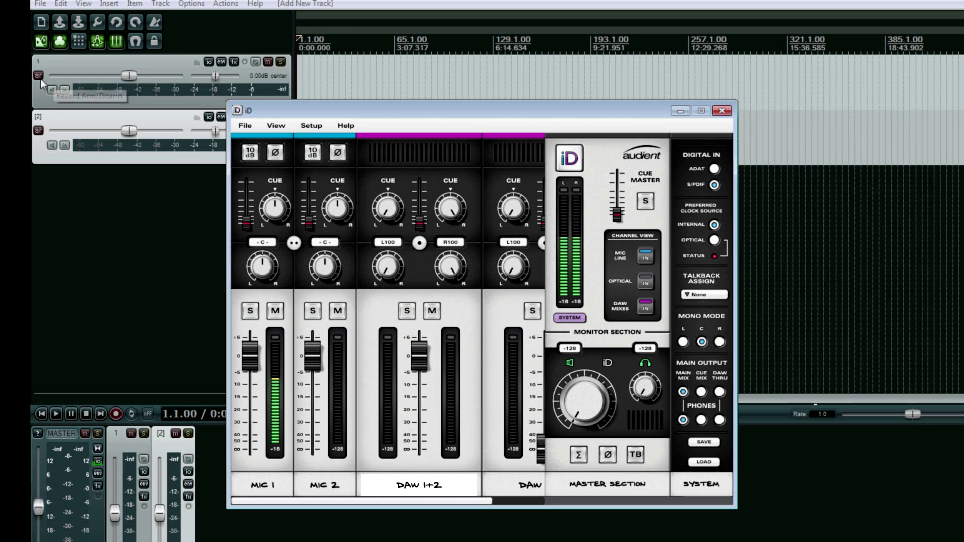
- Record-arm REAPER's track 1 on Analogue 1 and turn on its record monitoring
click(38, 119)
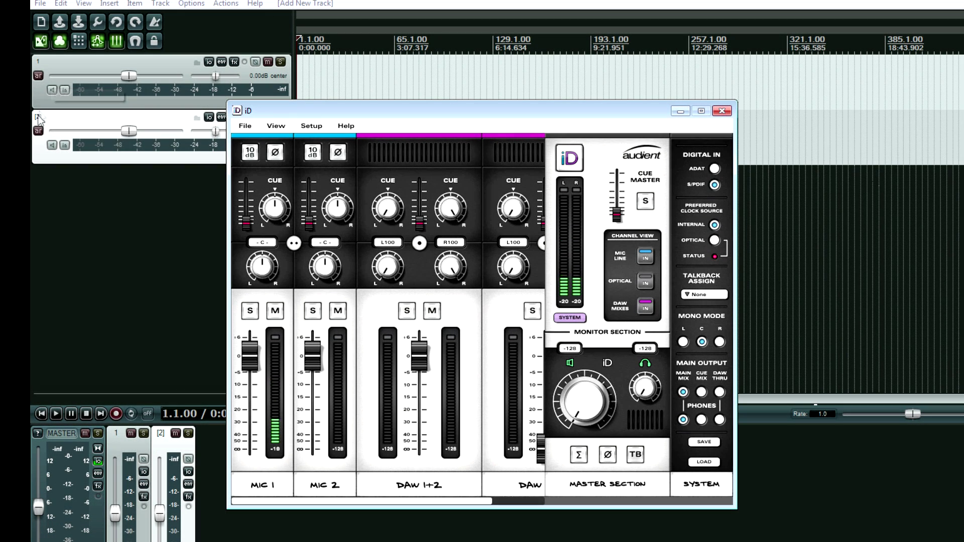
click(38, 76)
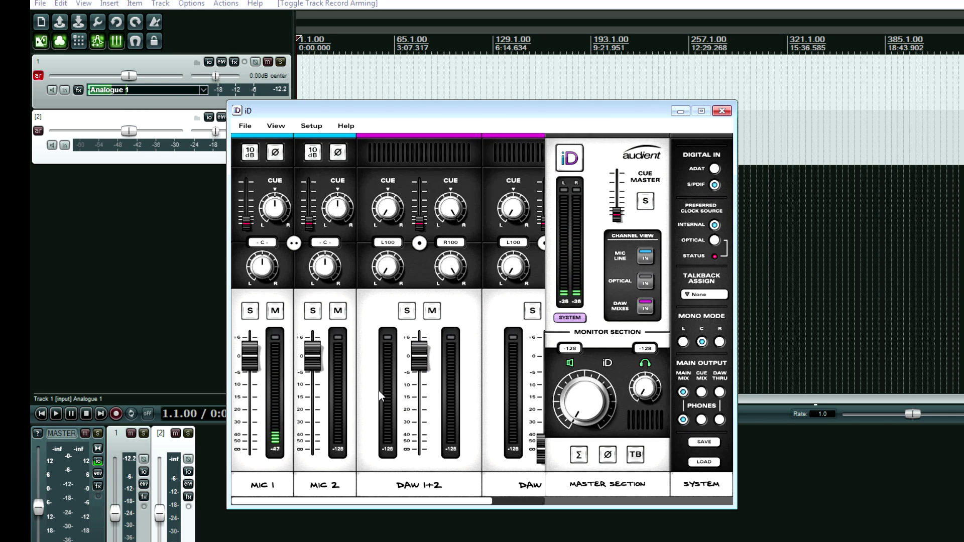
click(50, 91)
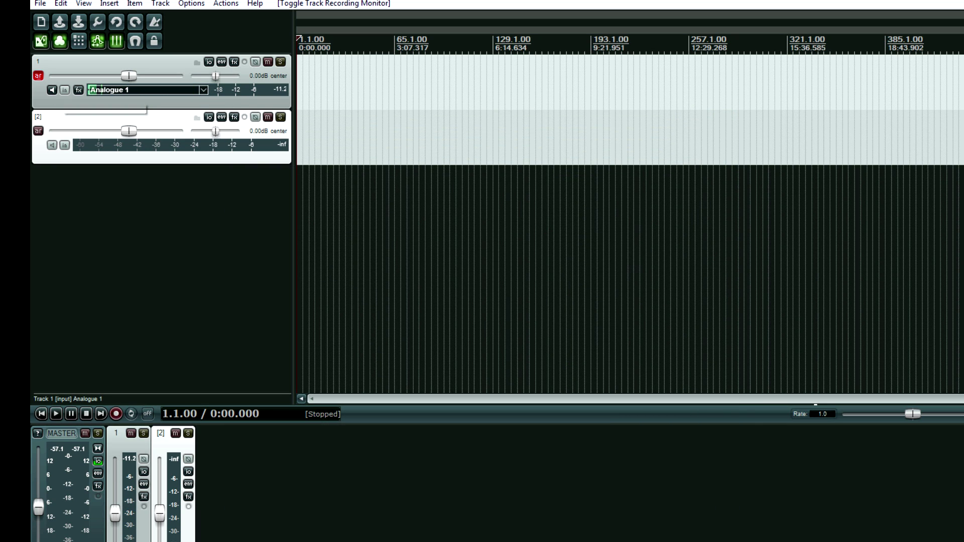
- Bring the iD mixer back to the front and mute the MIC 1 channel
key(alt+Tab)
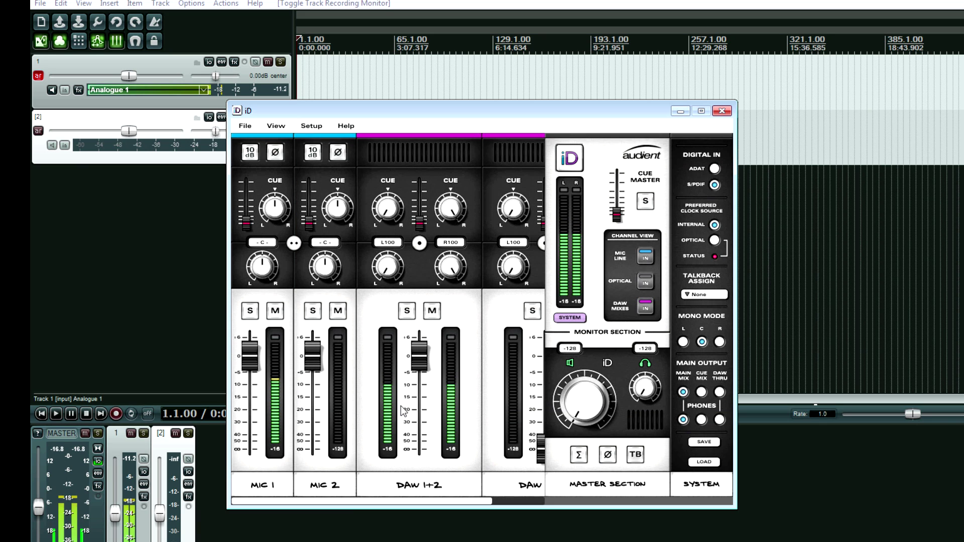
mouse_move(261, 362)
click(275, 311)
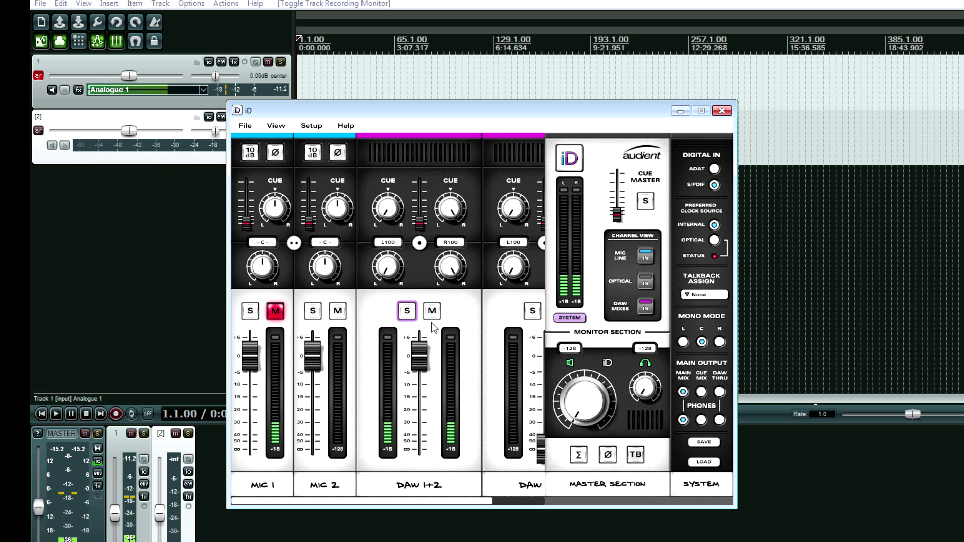
mouse_move(421, 404)
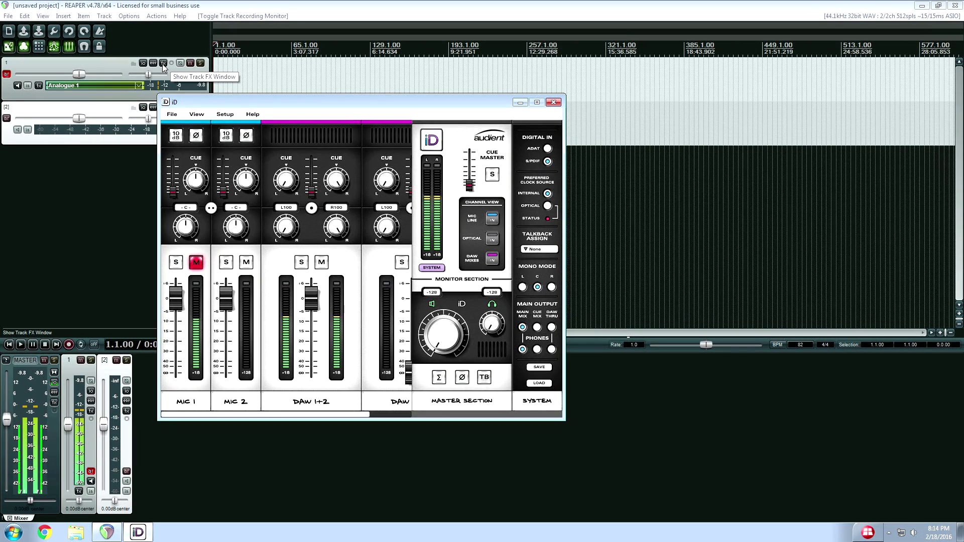
- Add VST: Virtual Mix Rack (Slate Digital) to track 1's FX chain using the plugin filter
click(213, 62)
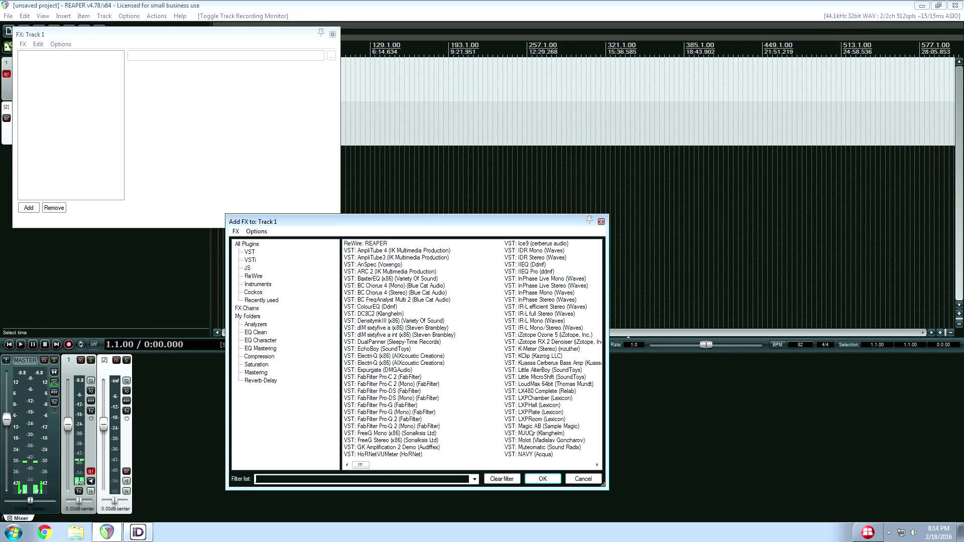
text(rtu)
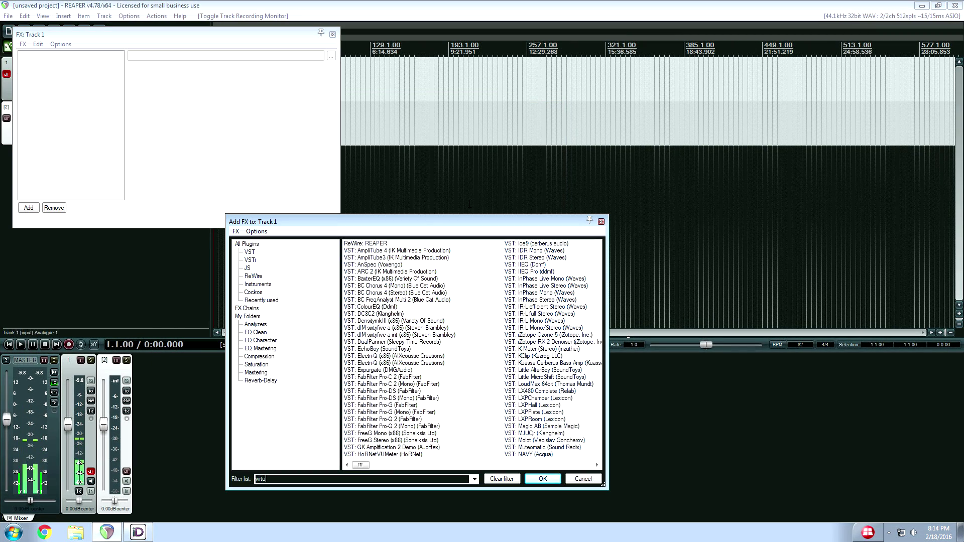
click(404, 258)
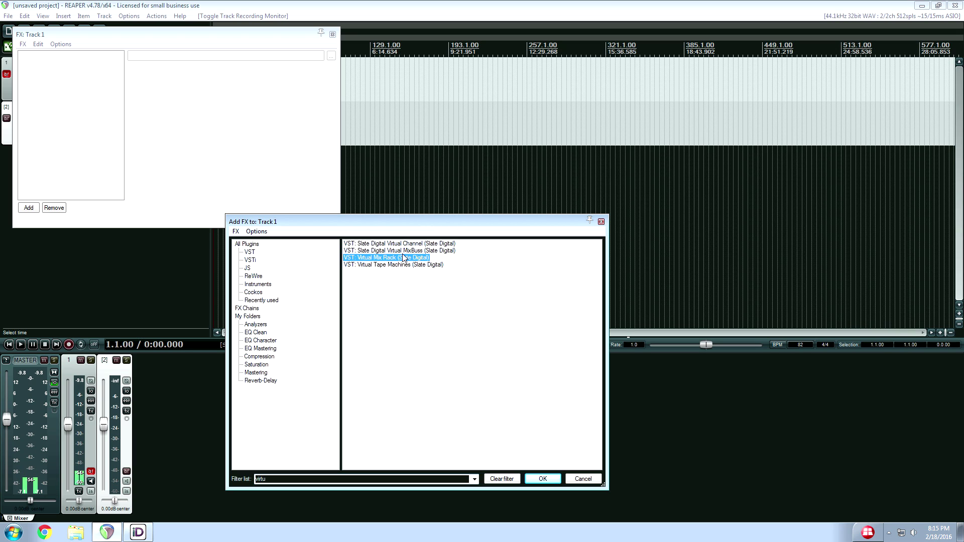
key(Return)
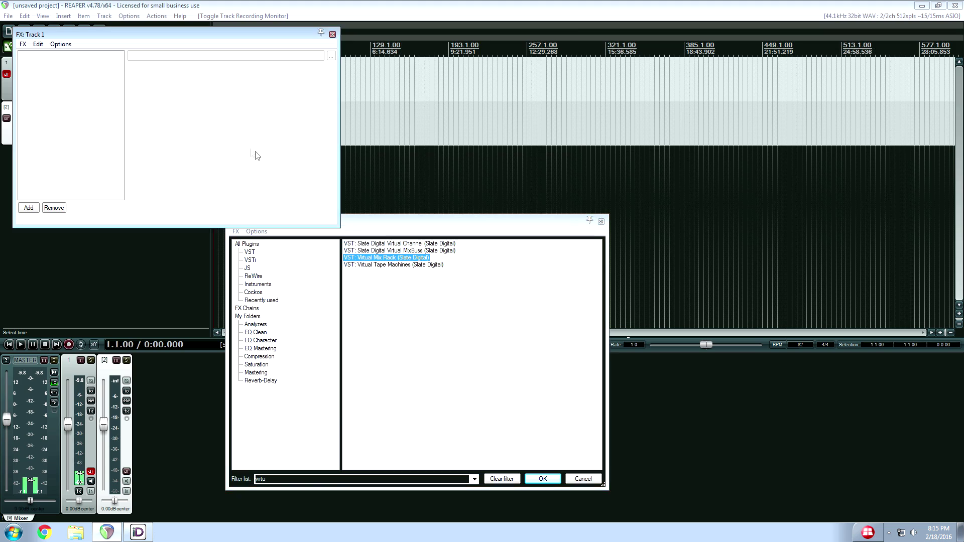
drag(247, 34, 362, 75)
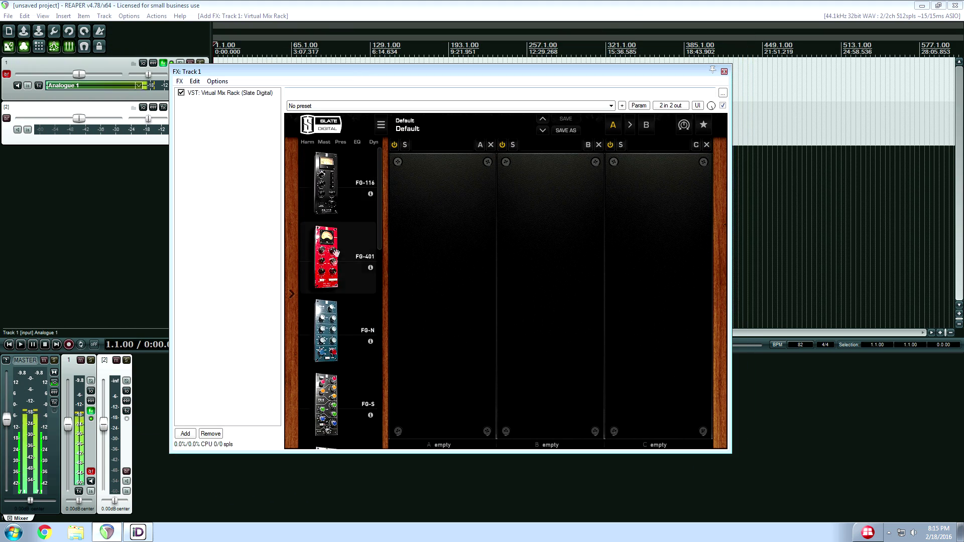
- Try rack modules: FG-N into slot A, then FG-116 into slot B after removing FG-N
click(337, 337)
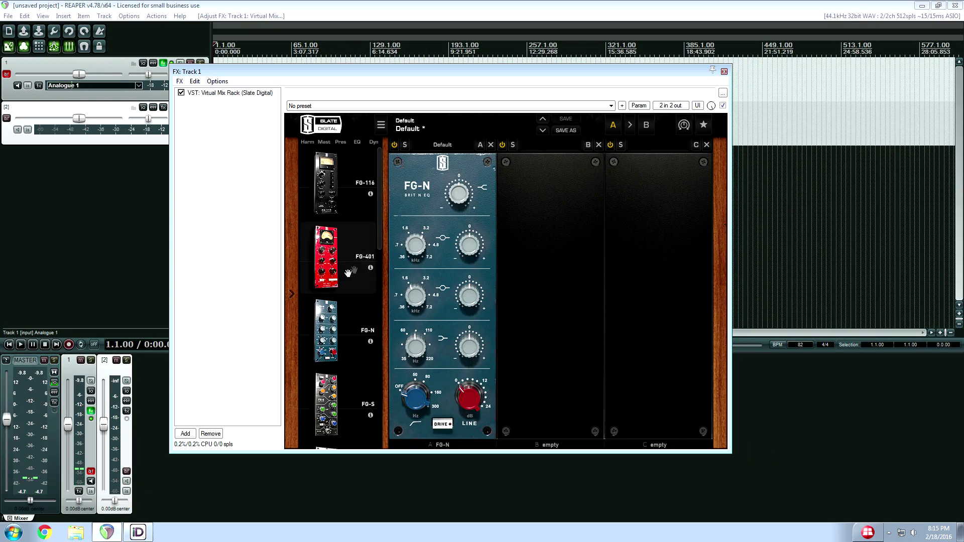
drag(326, 332, 421, 311)
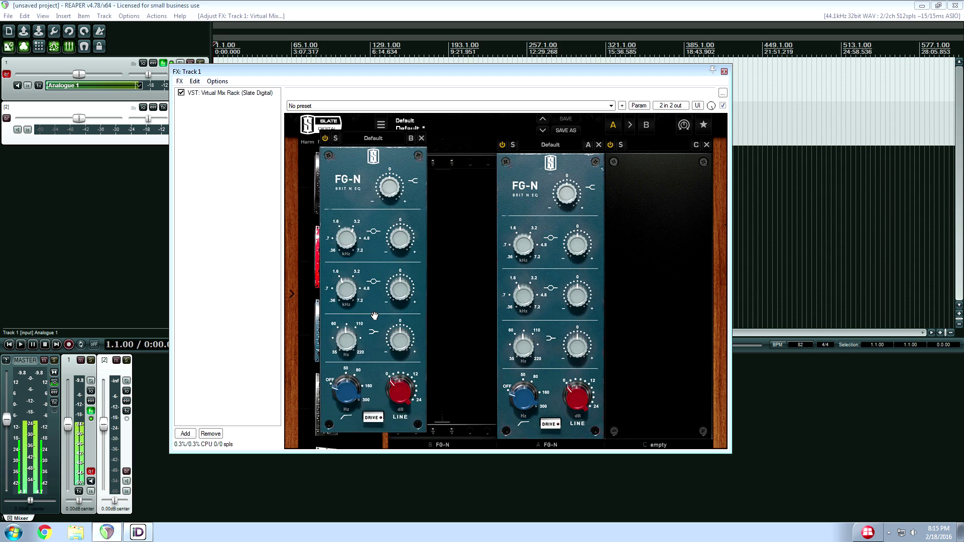
click(491, 145)
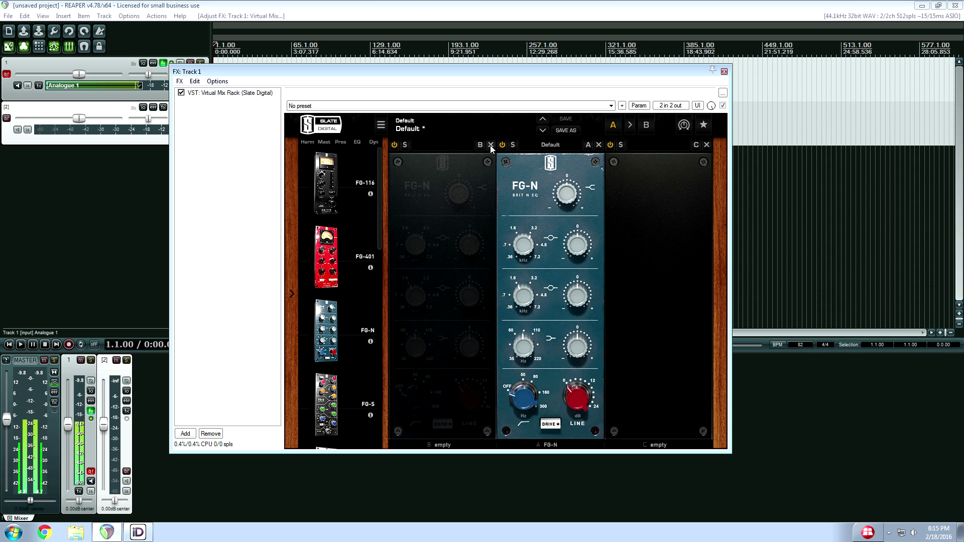
drag(325, 183, 447, 240)
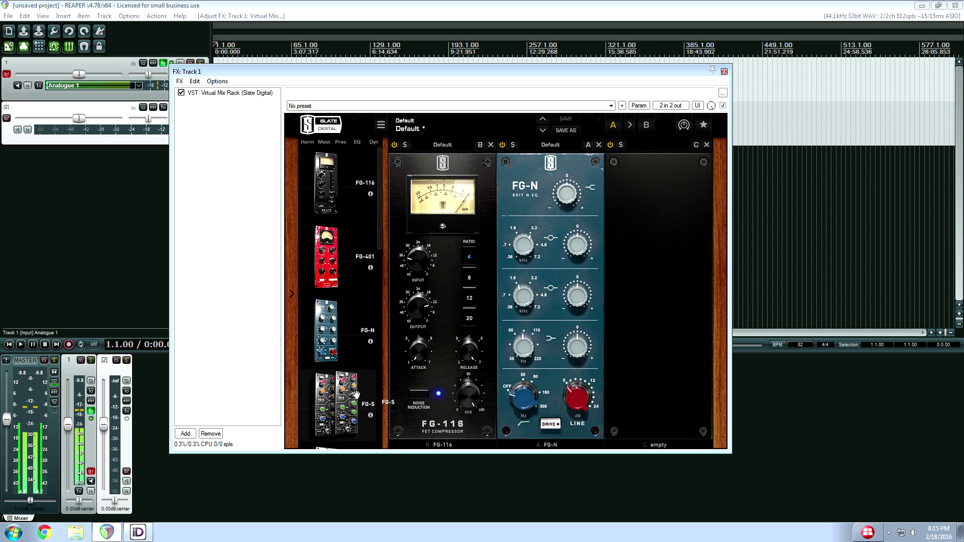
scroll(324, 367, down, 3)
scroll(320, 350, down, 6)
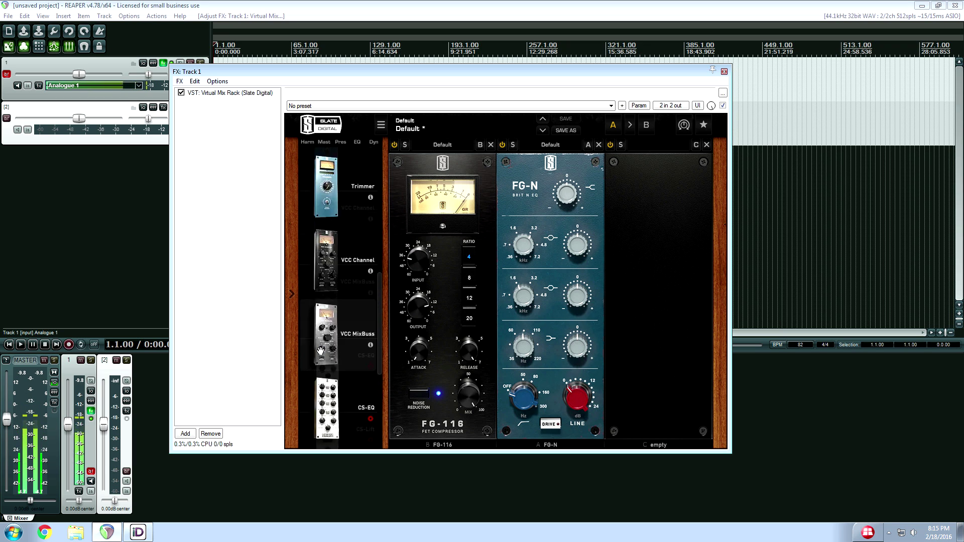
scroll(347, 342, up, 6)
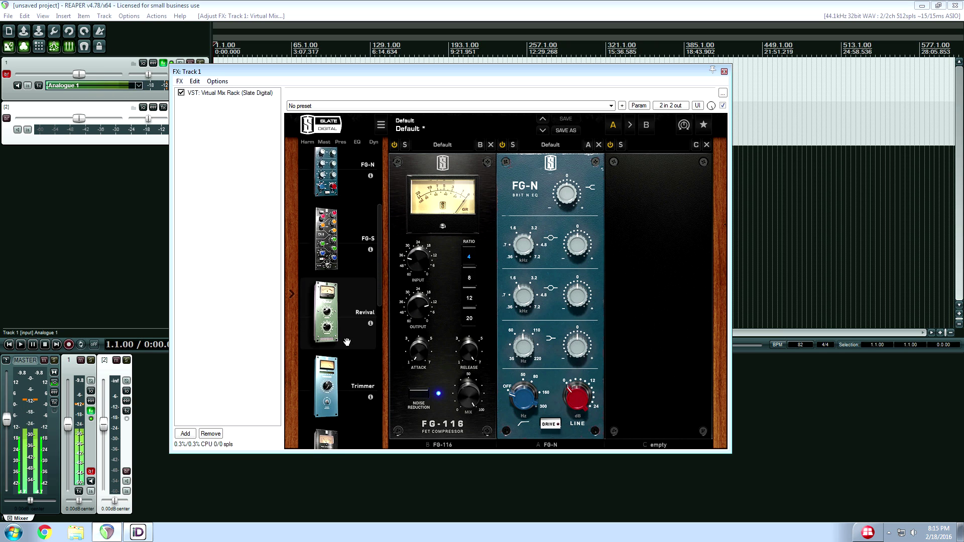
scroll(346, 342, up, 3)
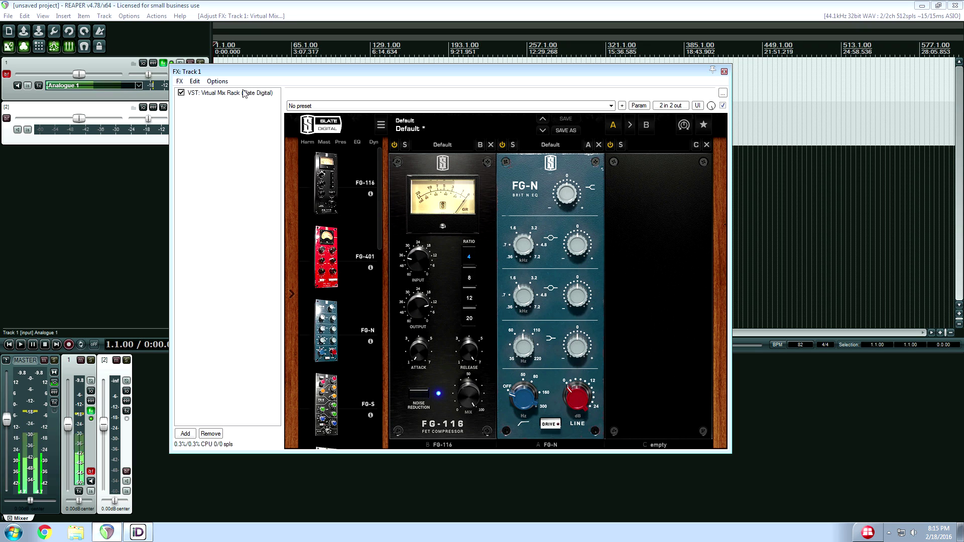
- Delete Virtual Mix Rack from track 1, close the FX chain, and bring up the iD mixer
key(Delete)
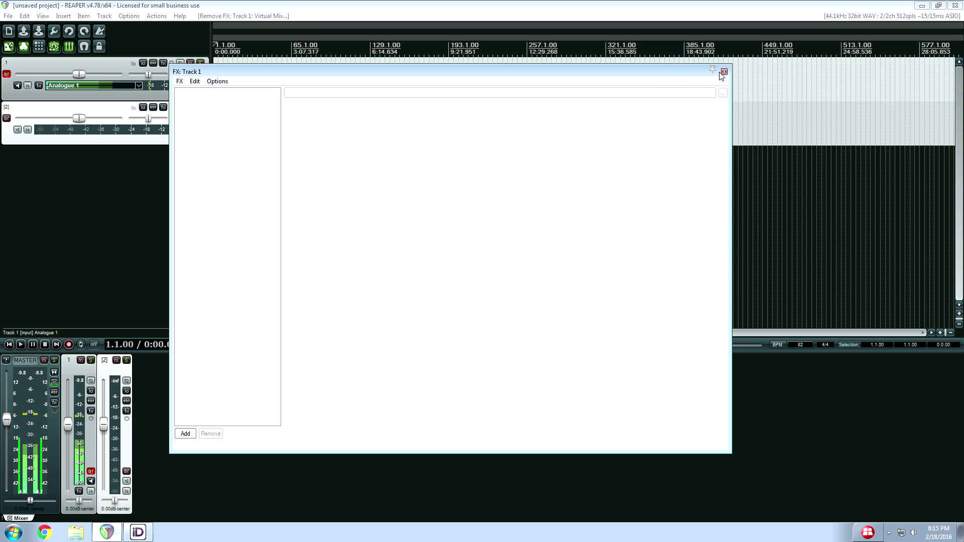
drag(684, 72, 617, 95)
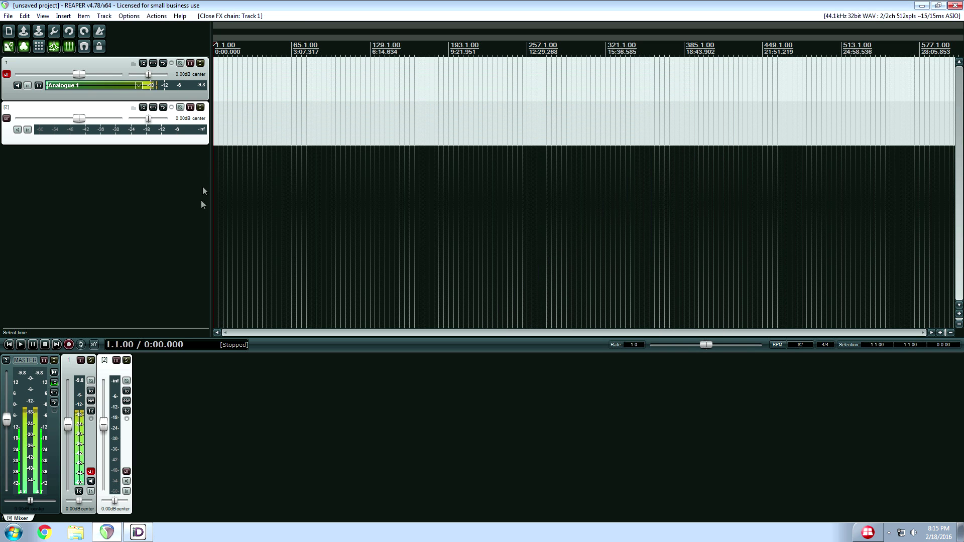
click(137, 532)
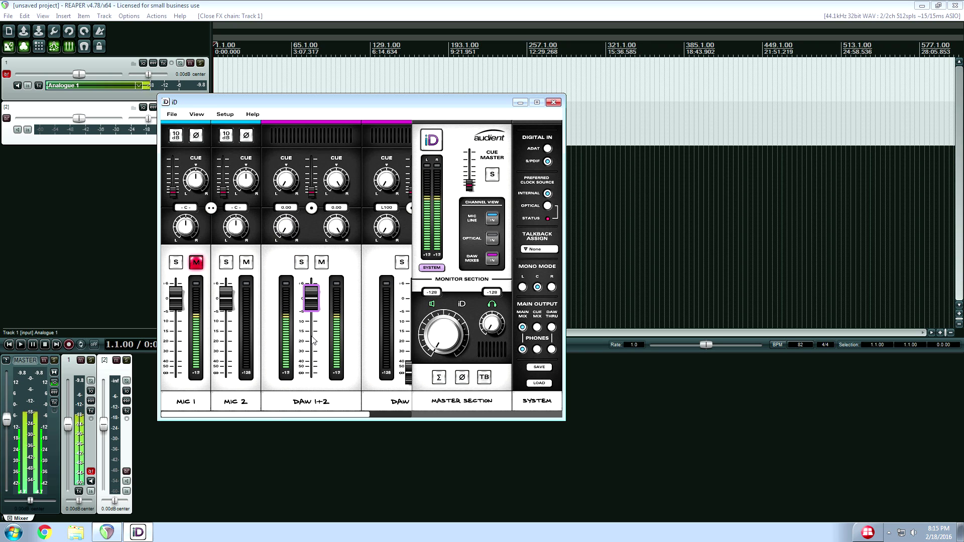
- Open the Setup menu in the Audient iD mixer window
mouse_move(308, 314)
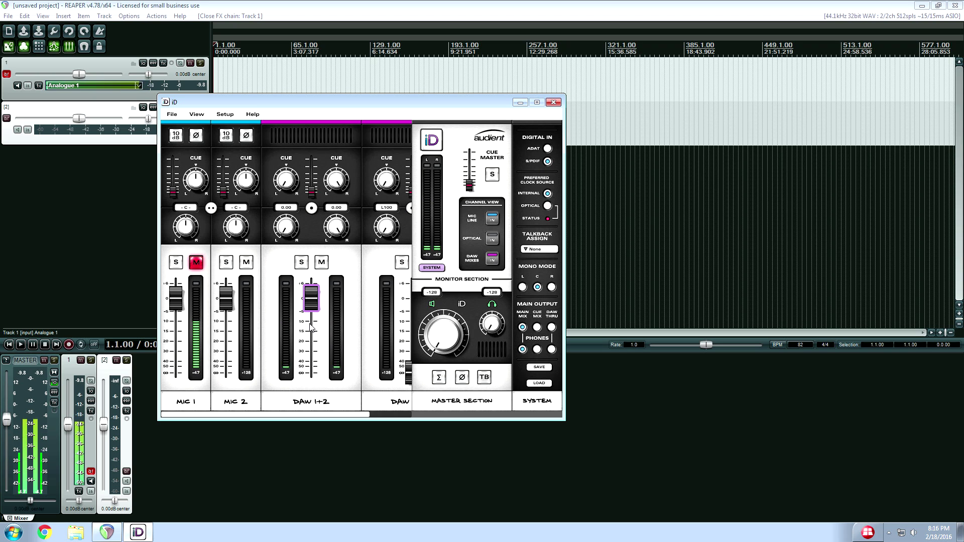
click(225, 114)
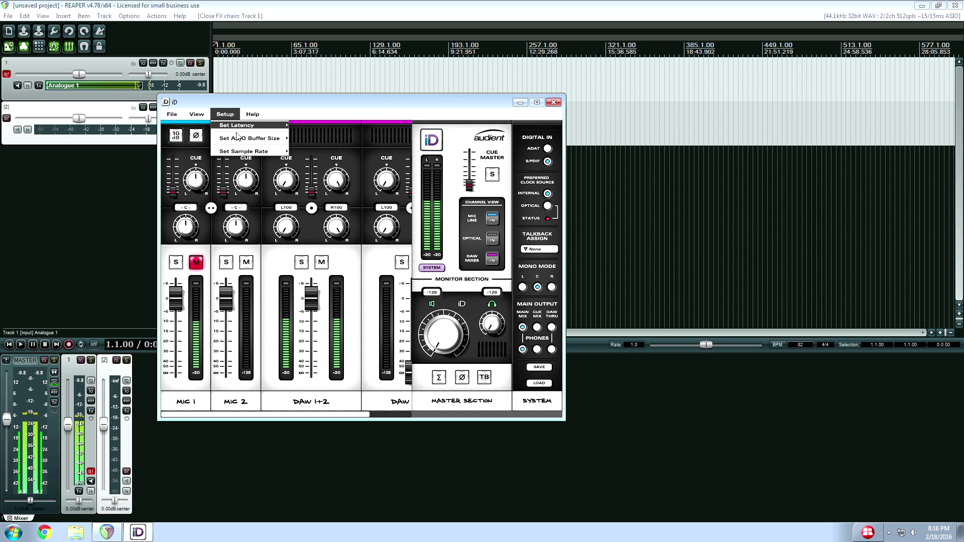
- Check that Set ASIO Buffer Size shows 512 Samples ticked, then close Setup unchanged
mouse_move(249, 152)
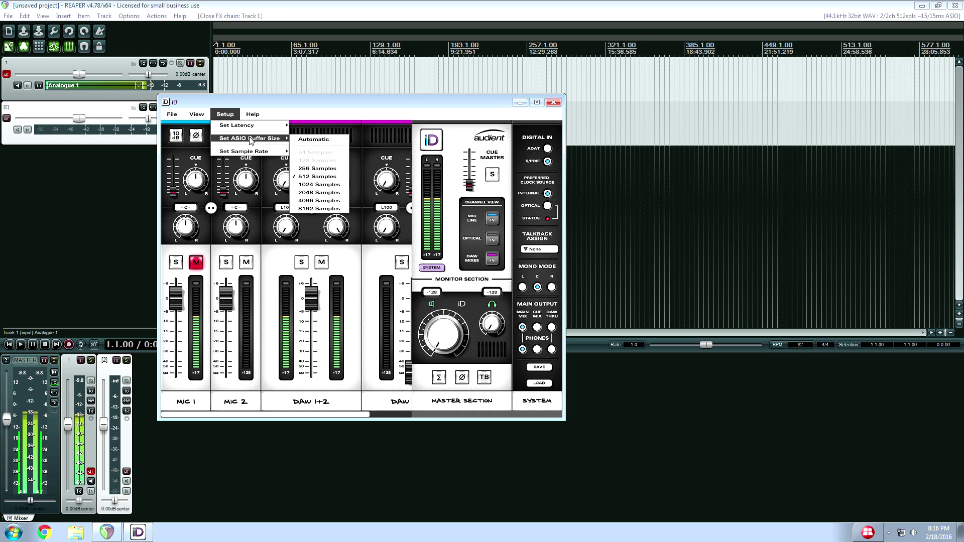
mouse_move(290, 139)
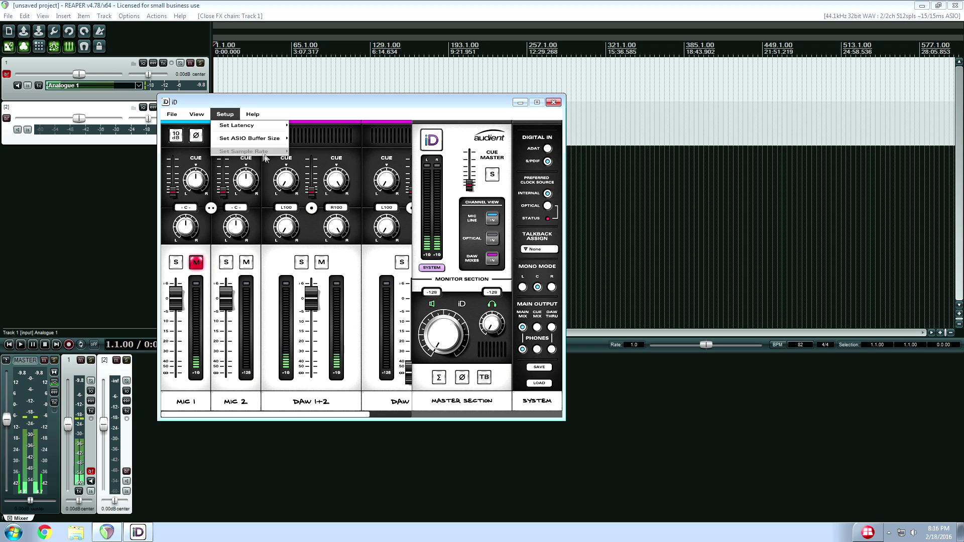
click(225, 116)
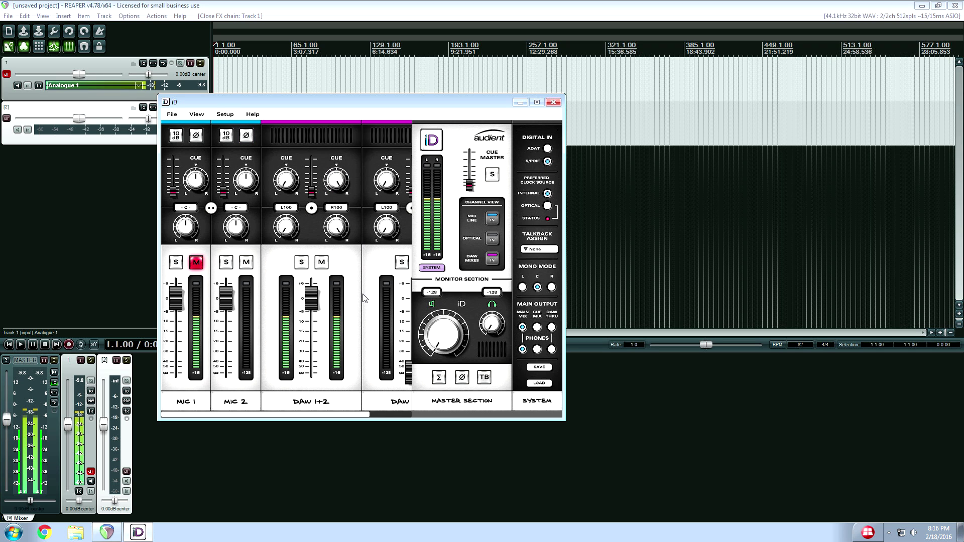
- Mute DAW 1+2 and unmute MIC 1 in Audient iD, and switch off track 1's record monitoring
click(322, 262)
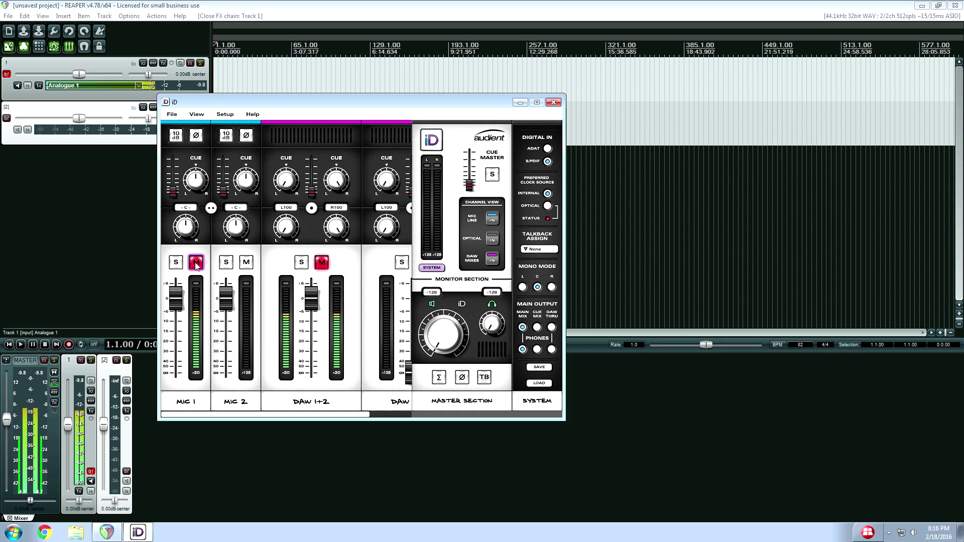
click(16, 89)
click(138, 532)
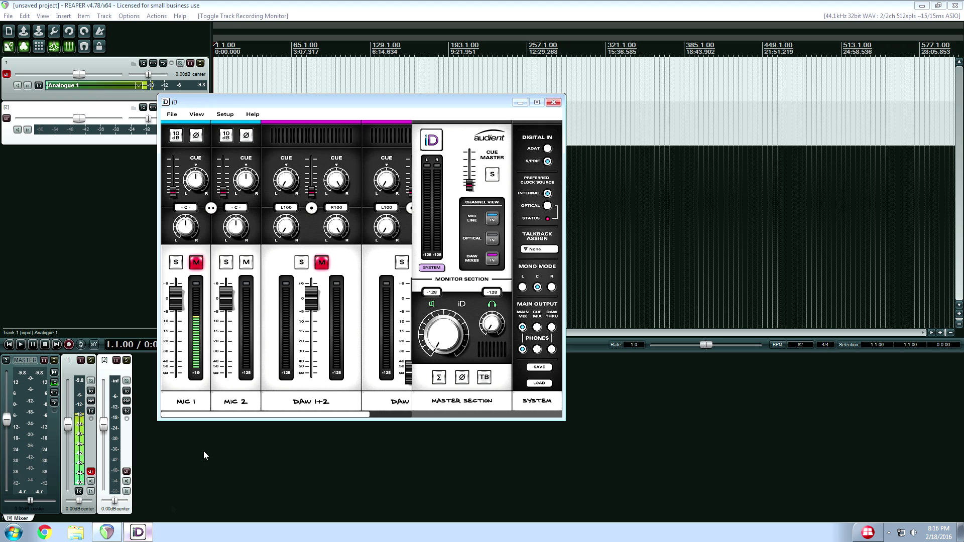
click(196, 262)
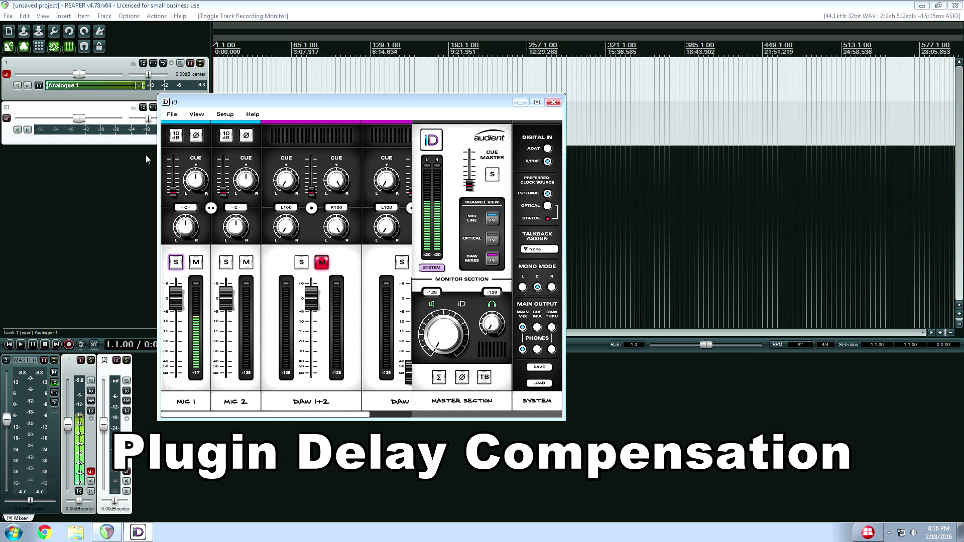
- Drag the Audient iD mixer toward the screen centre and review Setup without changing buffer size or sample rate
drag(228, 306, 323, 312)
click(325, 122)
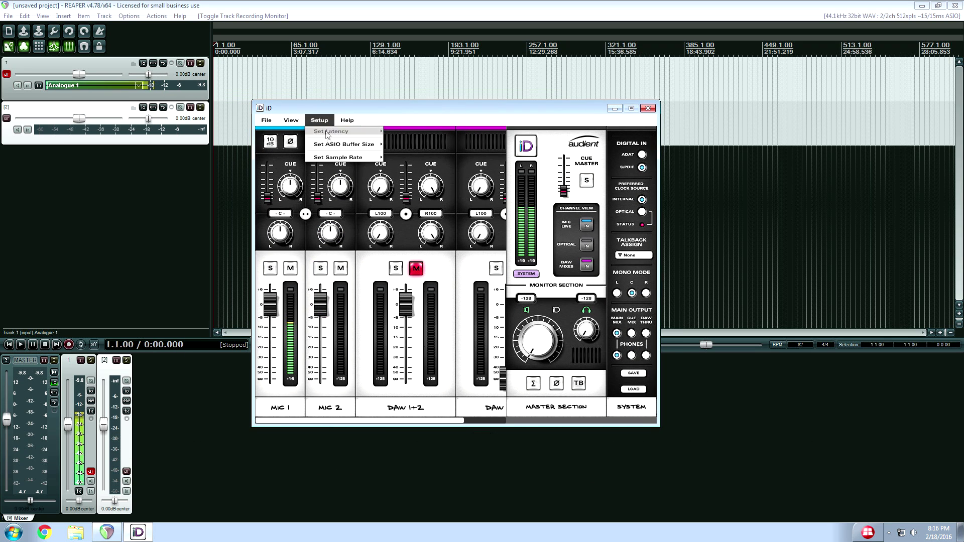
mouse_move(331, 158)
click(187, 101)
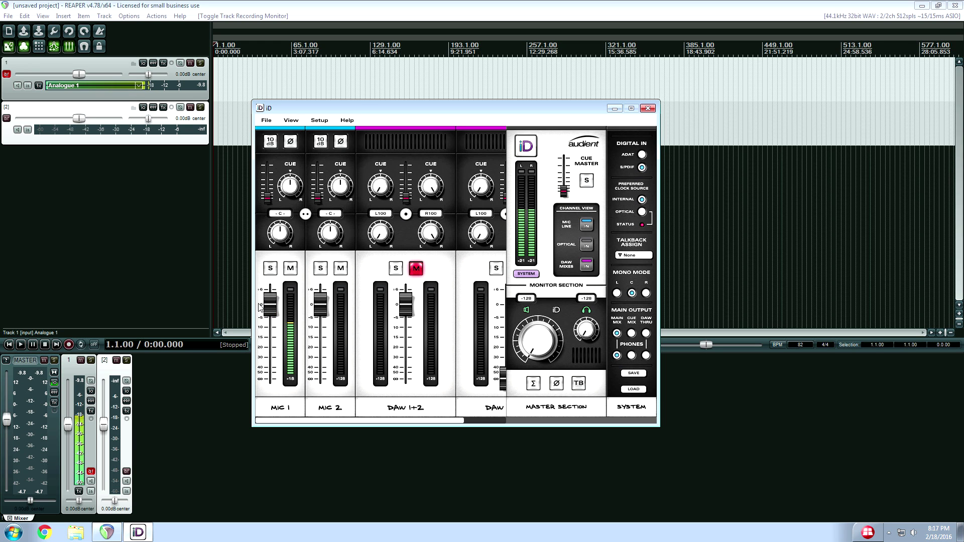
mouse_move(274, 311)
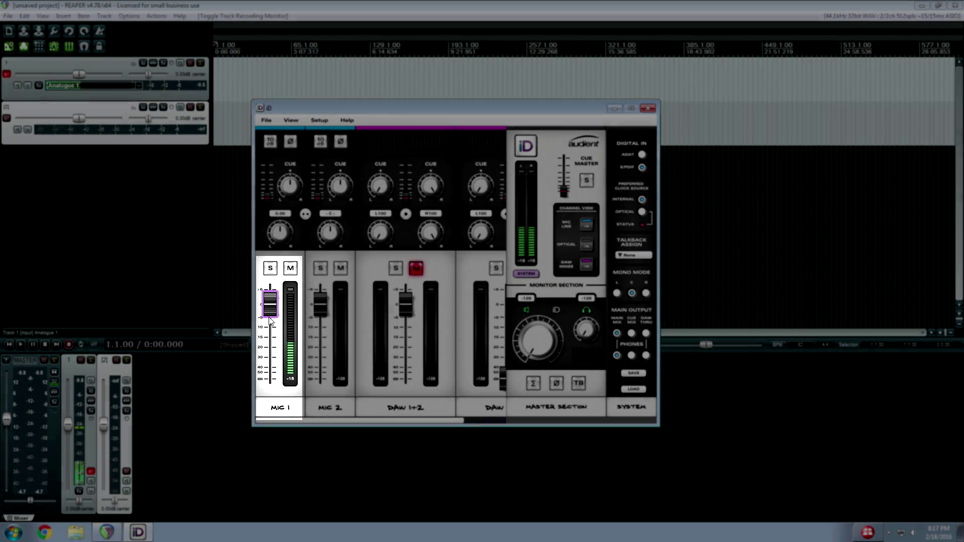